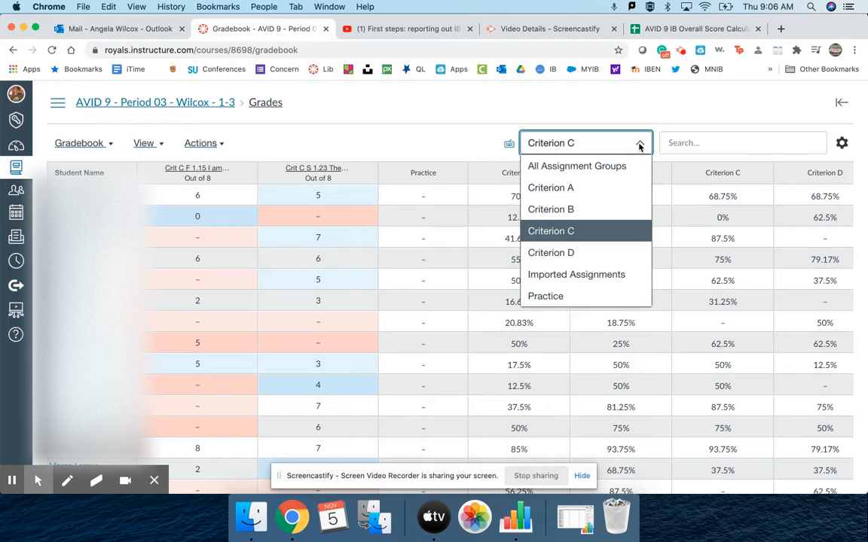
Step: Show all assignment groups in the Canvas gradebook and look at the AVID 9 IB Overall Score Calculator in Google Sheets
left_click(608, 174)
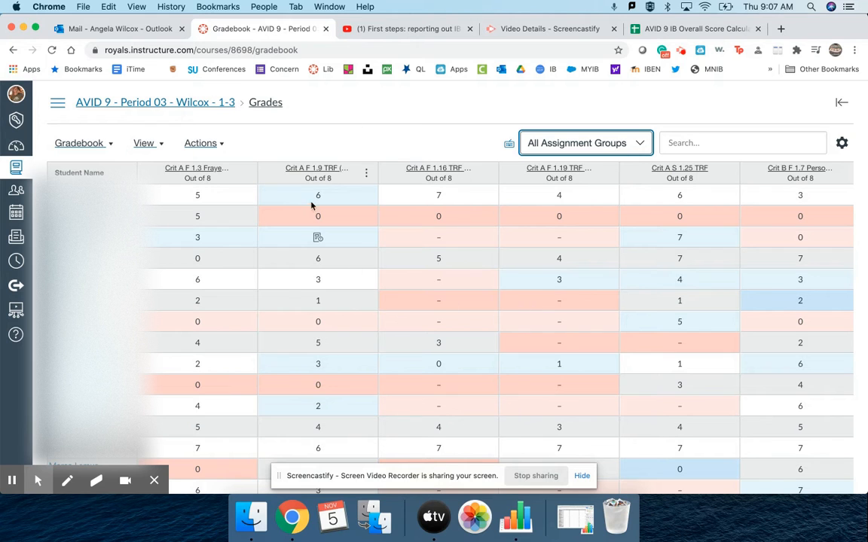
left_click(662, 29)
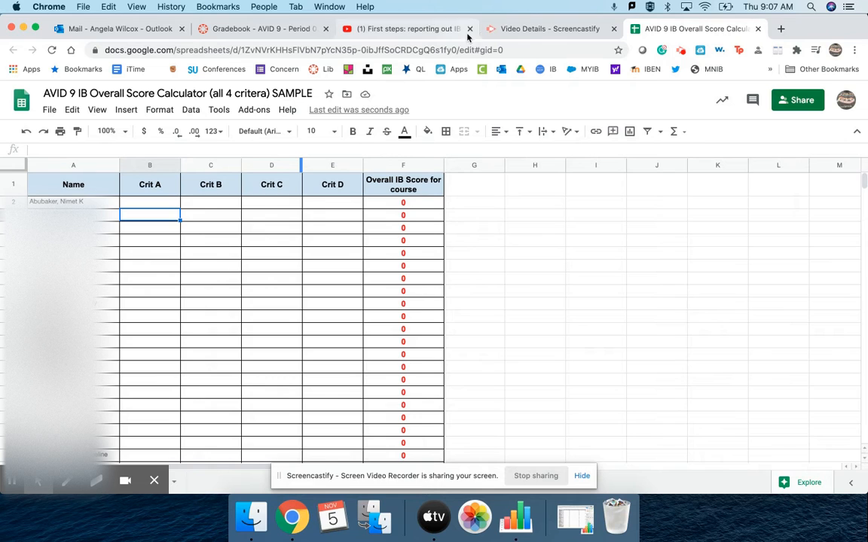
left_click(278, 30)
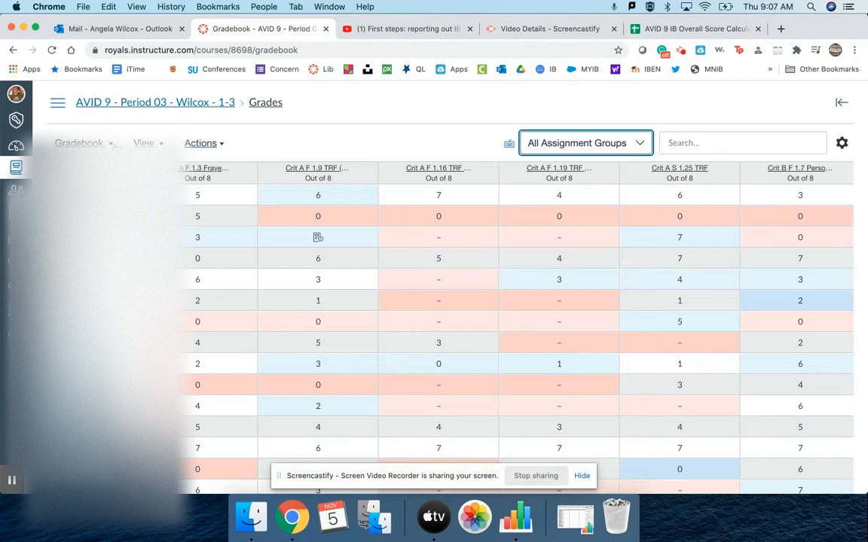
Step: Check the gradebook's export actions and bring up the exported Period 03 grades spreadsheet in Numbers
left_click(223, 146)
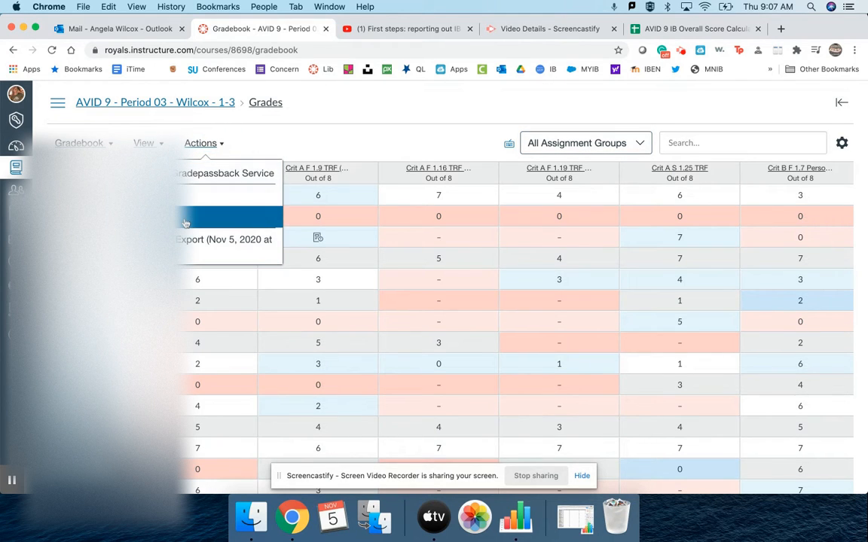
left_click(307, 98)
left_click(575, 517)
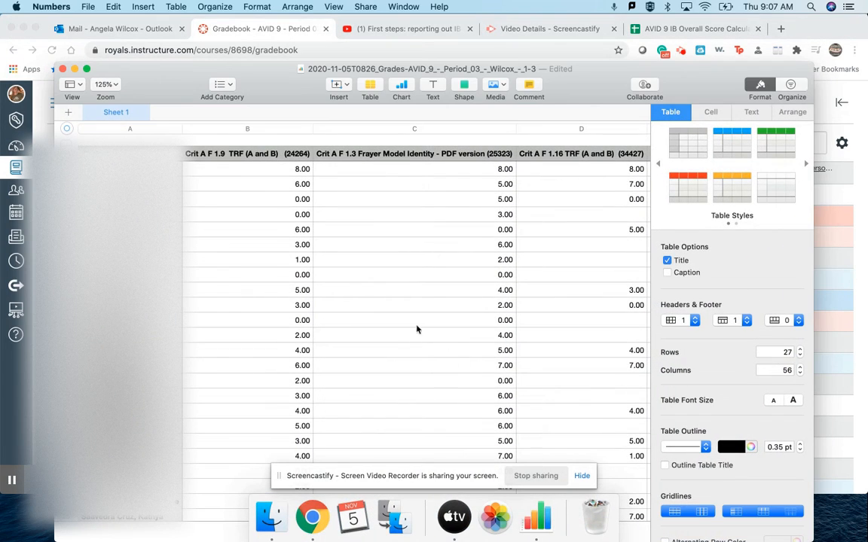
scroll(325, 308, "right", 2)
scroll(325, 308, "down", 1)
scroll(325, 308, "left", 2)
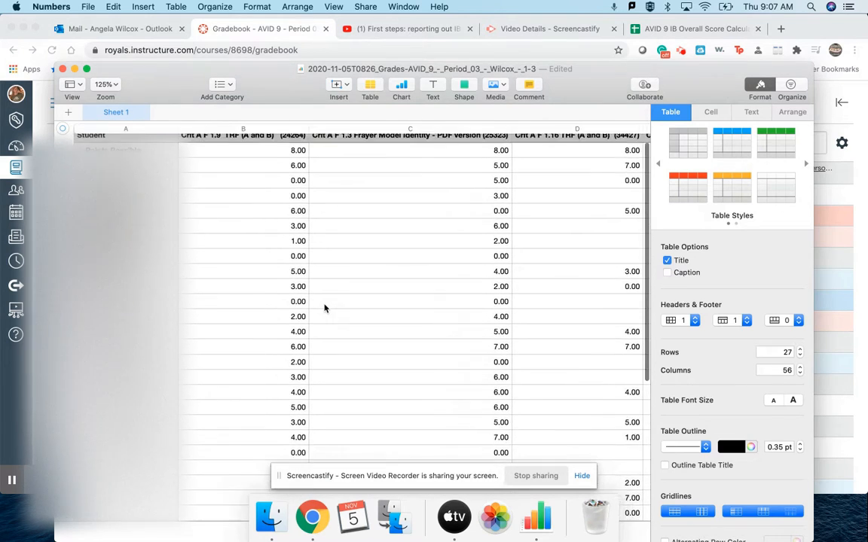
scroll(316, 296, "left", 1)
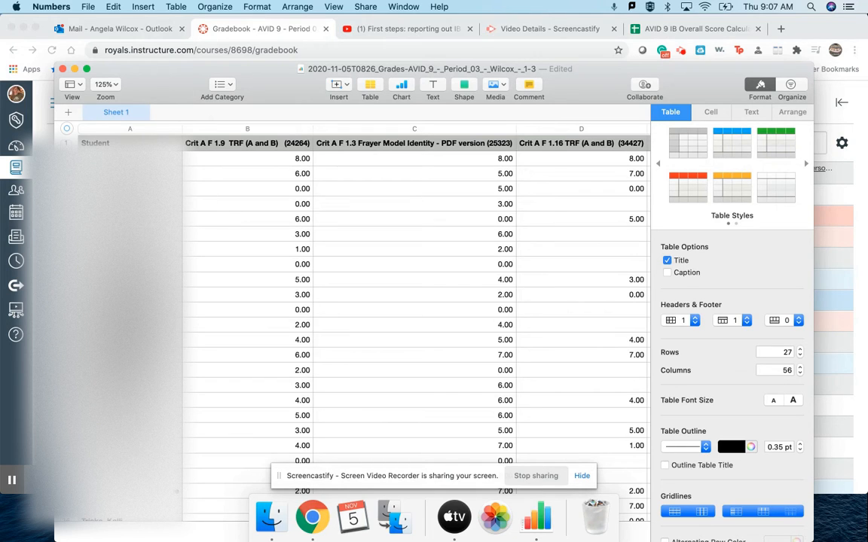
Step: Examine the Criterion A assignment scores in the exported table, from Crit A F 1.9 TRF through the A Final column
scroll(351, 316, "up", 1)
scroll(350, 316, "down", 4)
scroll(351, 317, "up", 5)
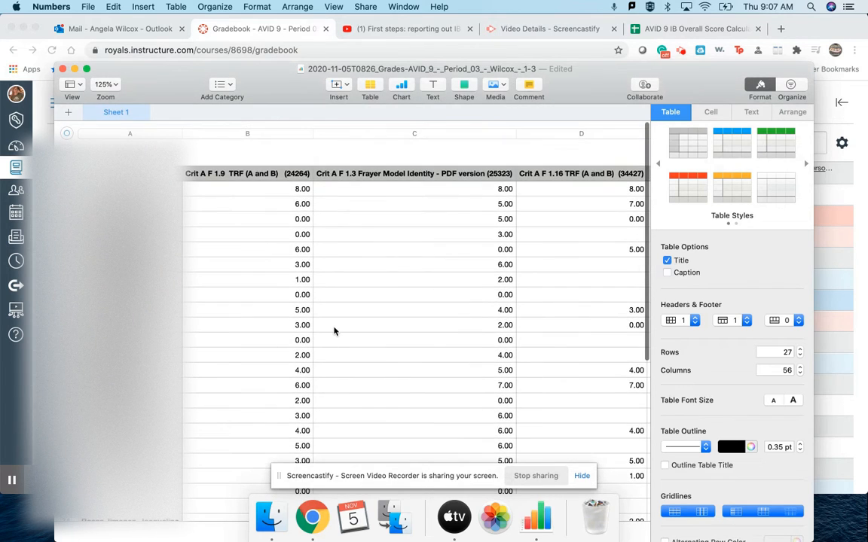
scroll(333, 329, "right", 10)
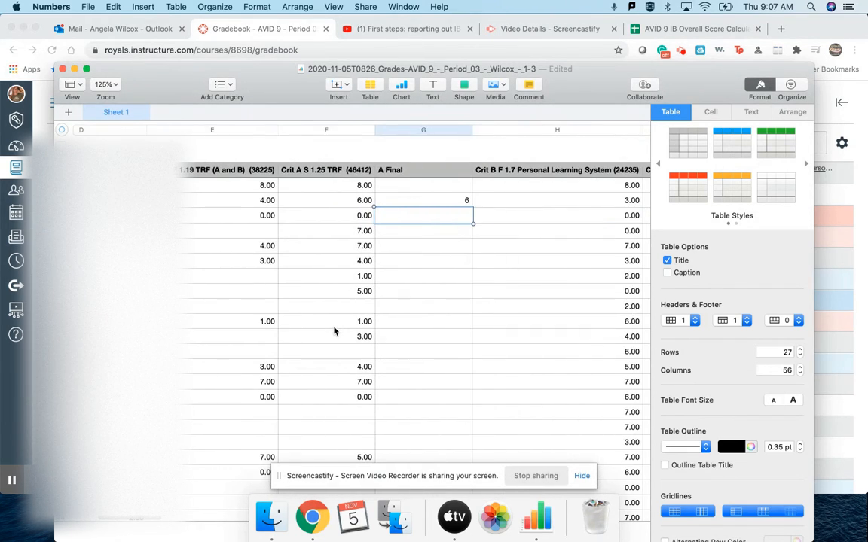
scroll(334, 331, "right", 2)
scroll(337, 194, "left", 3)
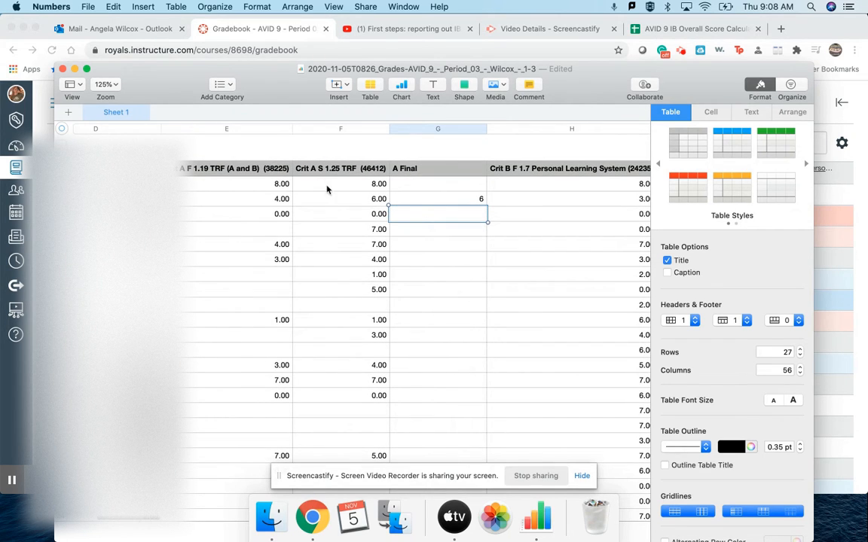
scroll(302, 192, "left", 6)
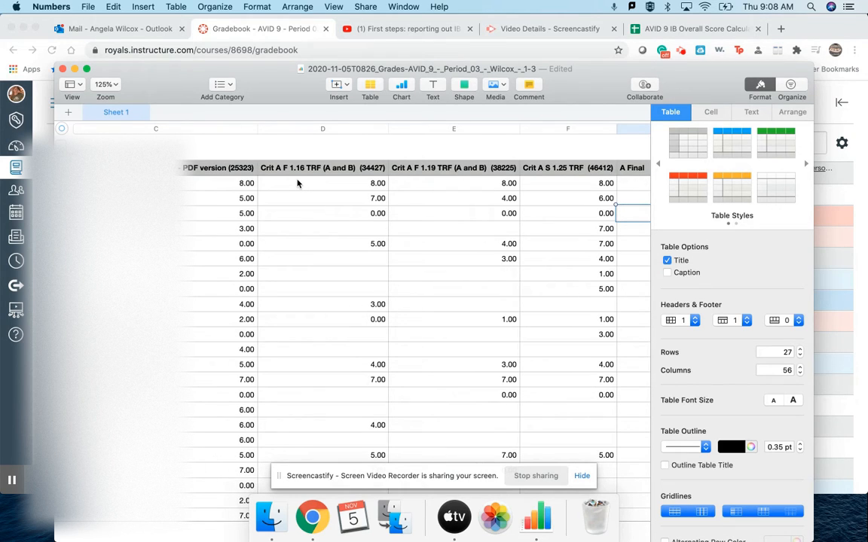
scroll(298, 183, "left", 6)
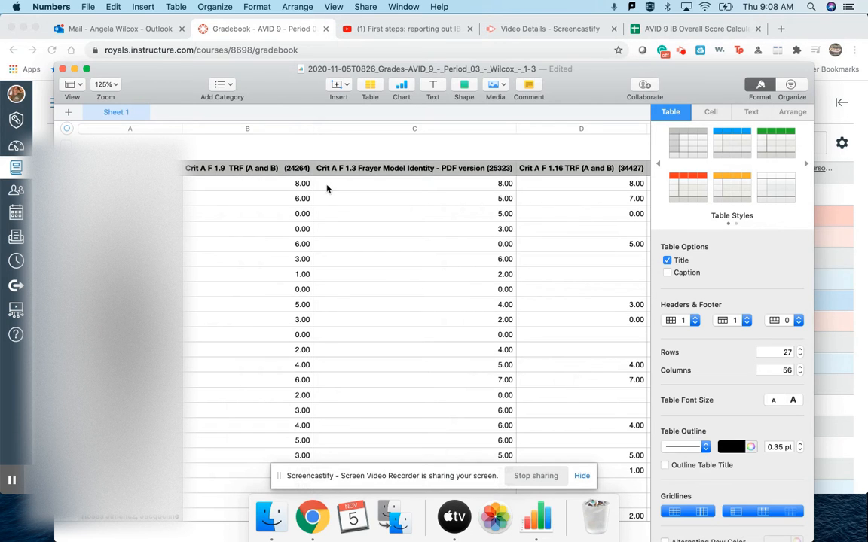
scroll(374, 204, "right", 6)
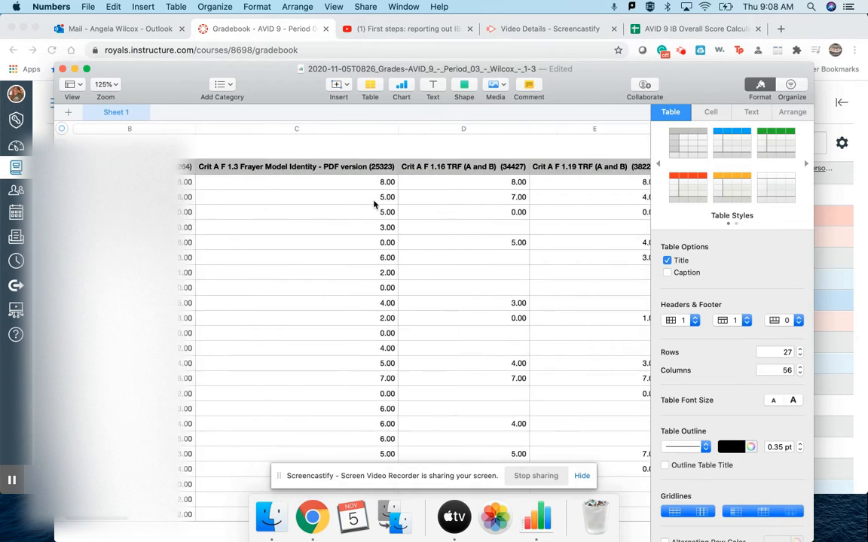
scroll(373, 204, "left", 2)
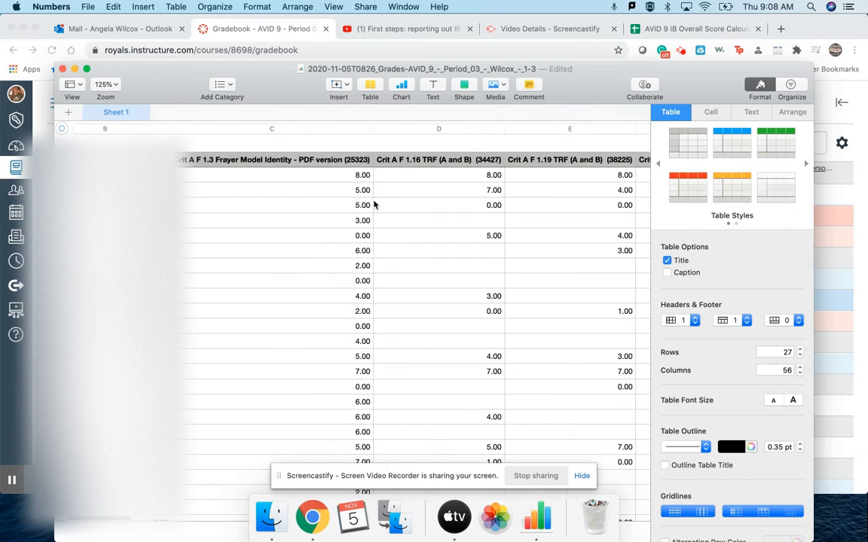
scroll(373, 205, "right", 5)
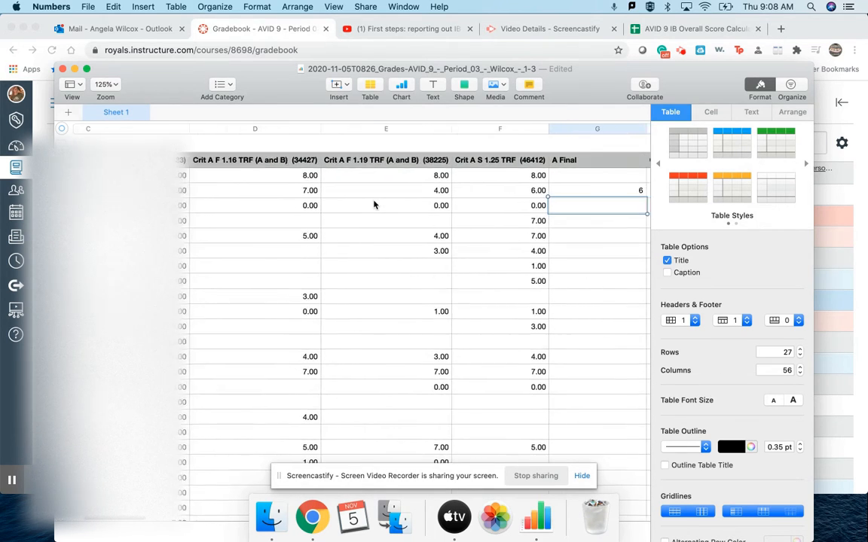
scroll(374, 204, "right", 1)
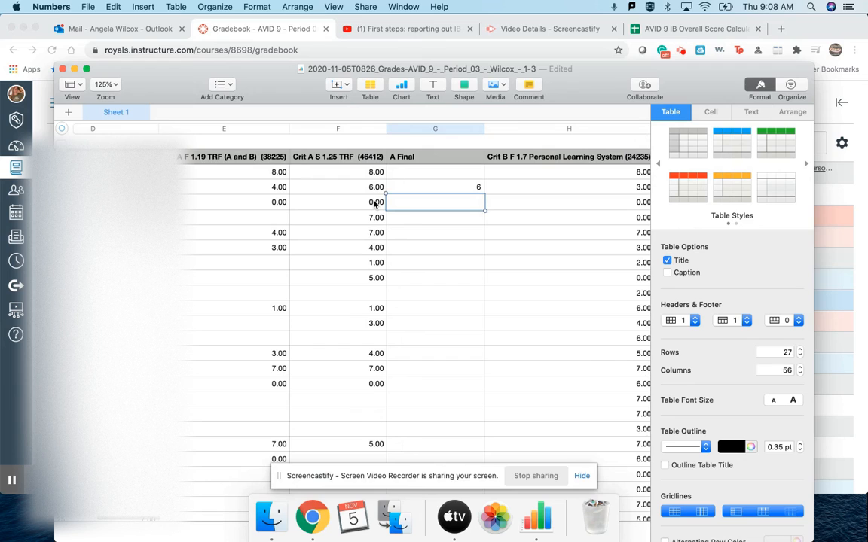
Step: Select the A Final score in cell G3 and compare it with that student's Criterion A assignment scores
left_click(420, 176)
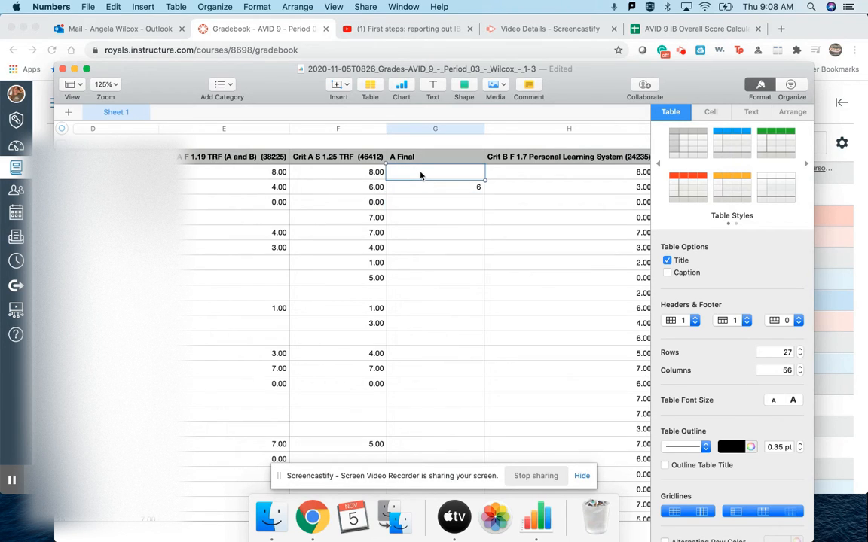
left_click(421, 189)
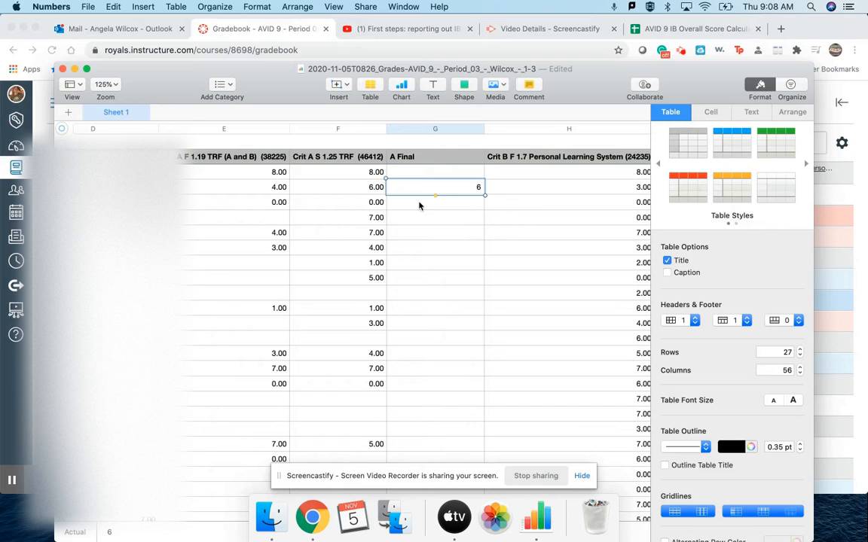
scroll(445, 204, "left", 5)
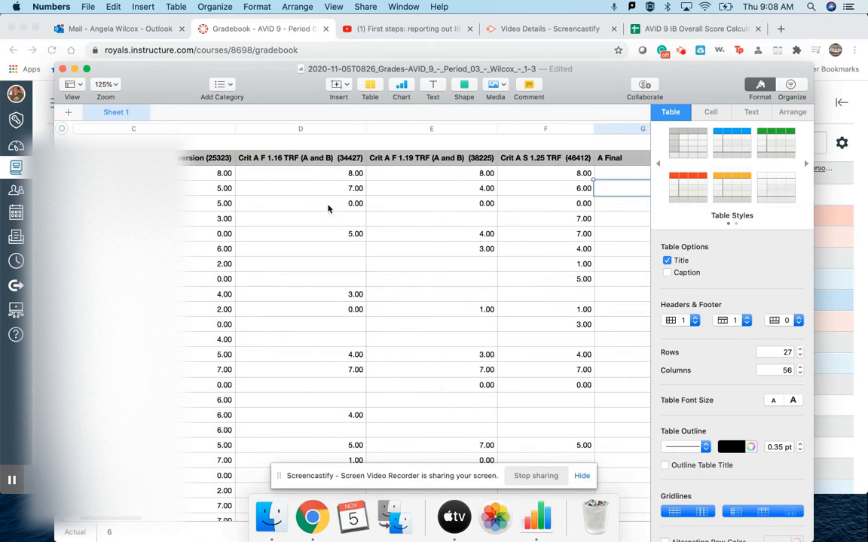
scroll(277, 208, "left", 3)
scroll(277, 208, "left", 4)
scroll(277, 207, "right", 3)
scroll(277, 208, "right", 5)
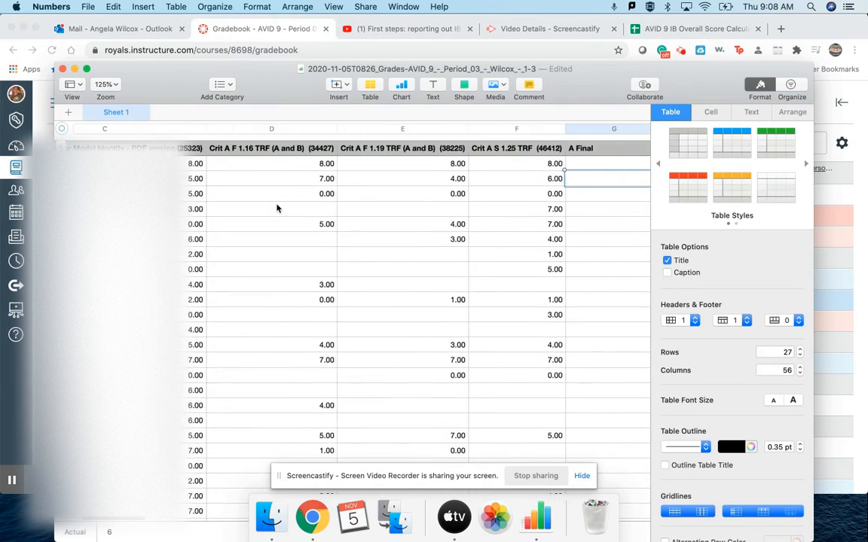
scroll(277, 208, "right", 1)
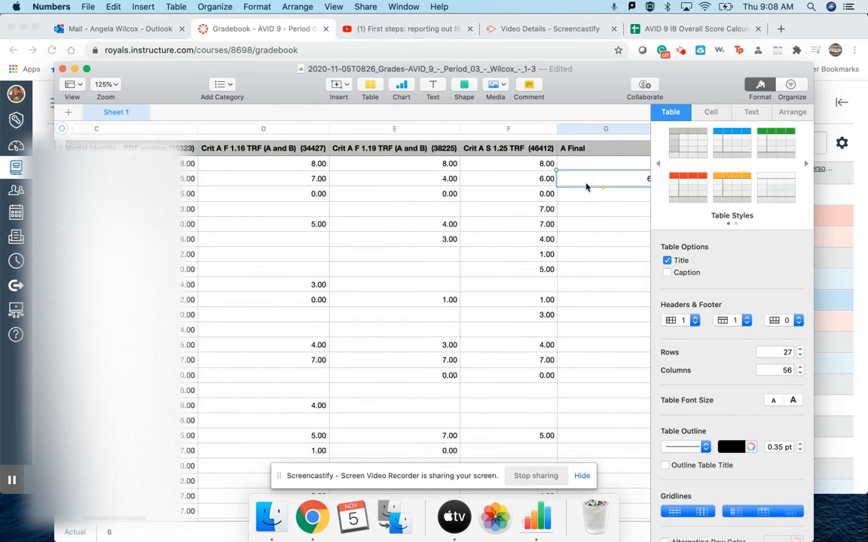
scroll(587, 187, "right", 2)
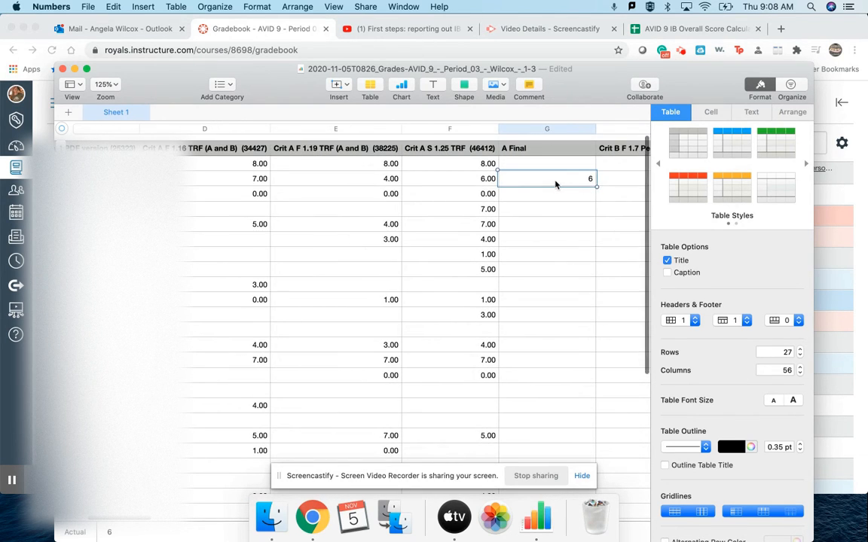
Step: Examine the Criterion B, C and D assignment columns in the exported table
scroll(555, 184, "right", 5)
scroll(555, 184, "right", 4)
scroll(555, 184, "right", 1)
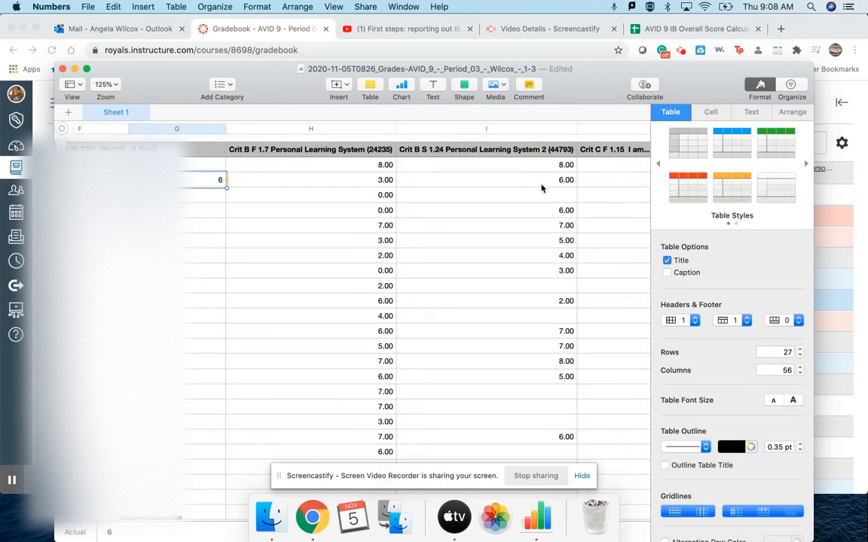
scroll(542, 188, "right", 3)
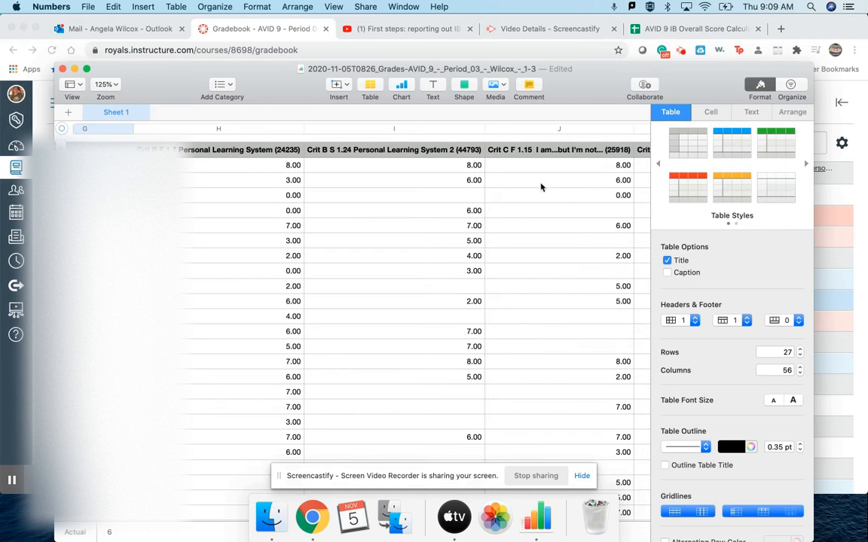
scroll(515, 165, "right", 3)
scroll(572, 188, "right", 5)
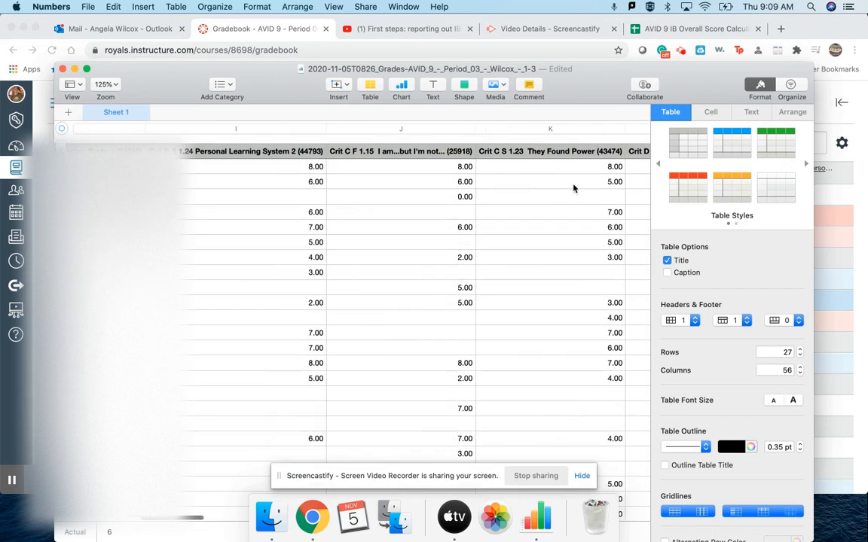
scroll(538, 187, "right", 6)
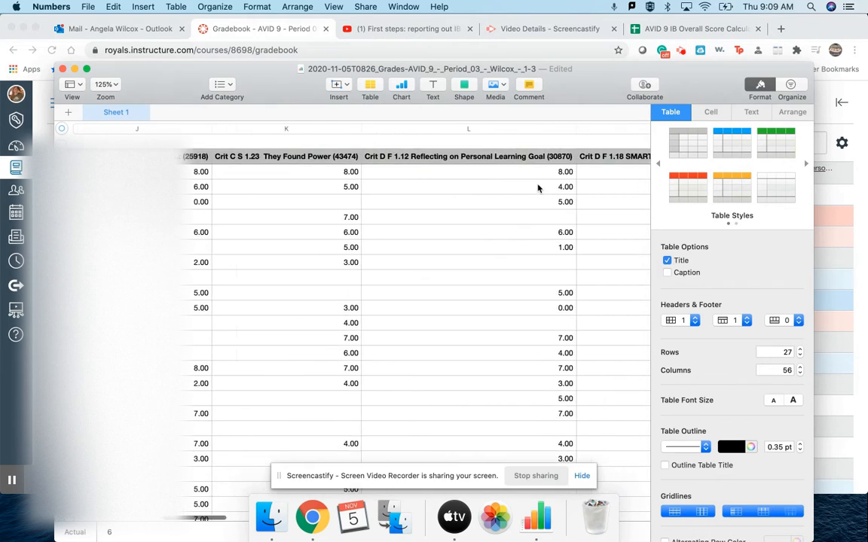
Step: Select the A Final header in cell G1 and compare the exported table with the Google Sheets score calculator
scroll(537, 187, "left", 5)
scroll(538, 188, "left", 10)
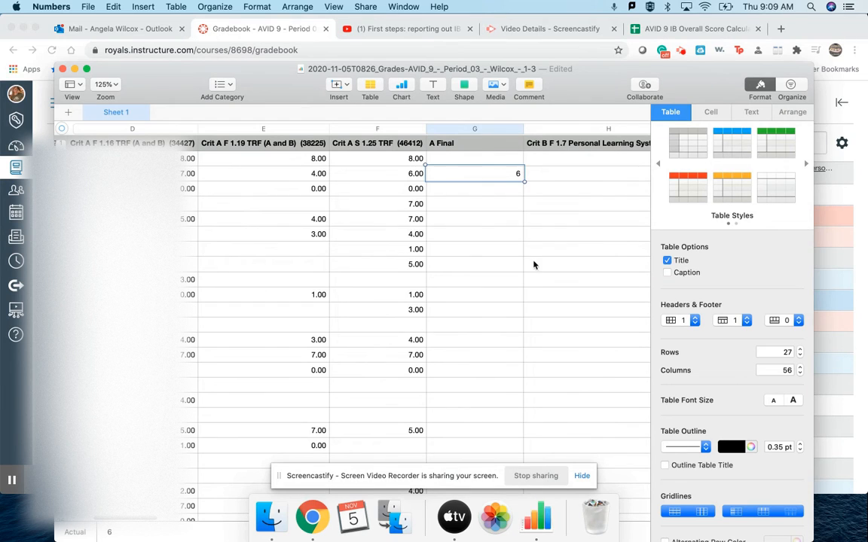
left_click(465, 149)
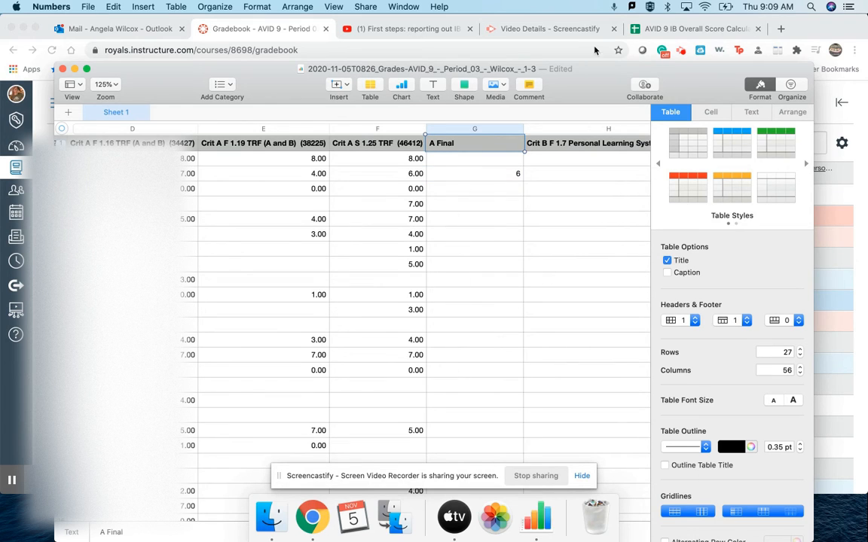
left_click(663, 28)
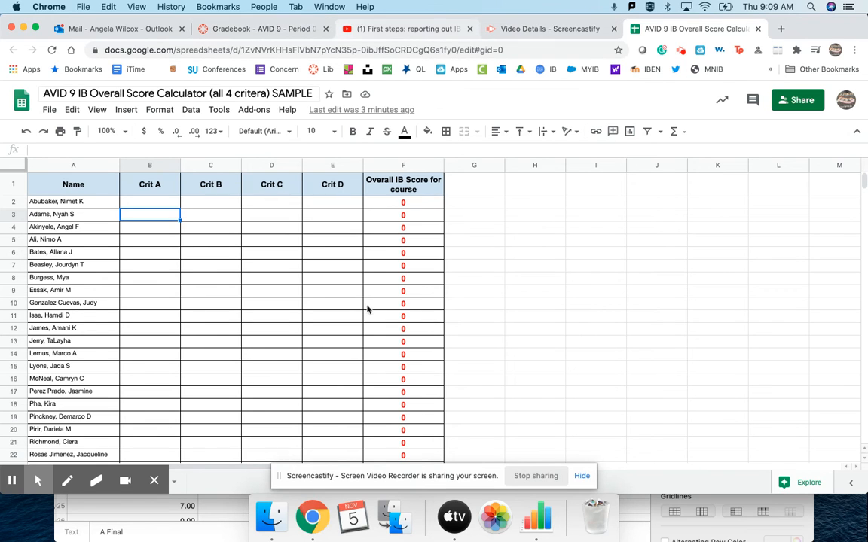
left_click(535, 519)
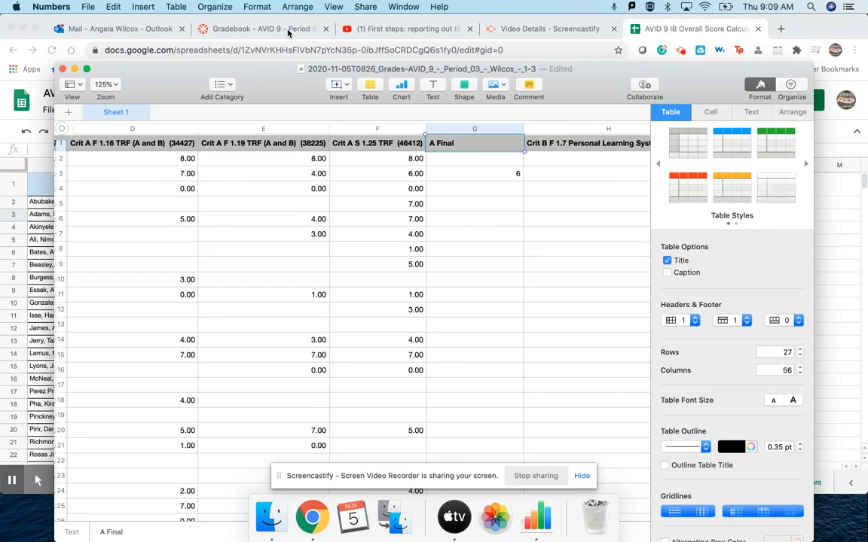
left_click(652, 29)
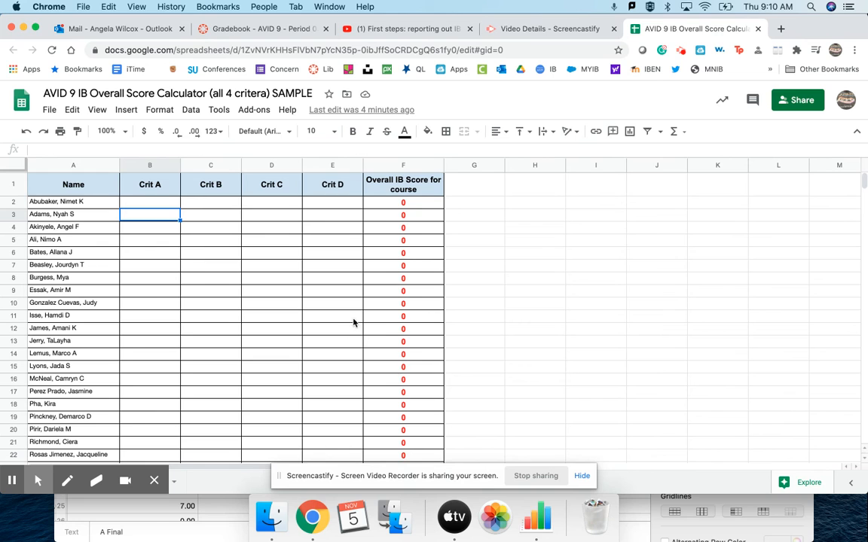
Step: Review the Criterion A scores, A Final column and Criterion B scores in Numbers, and return to the score calculator in Chrome
left_click(538, 519)
scroll(404, 319, "left", 10)
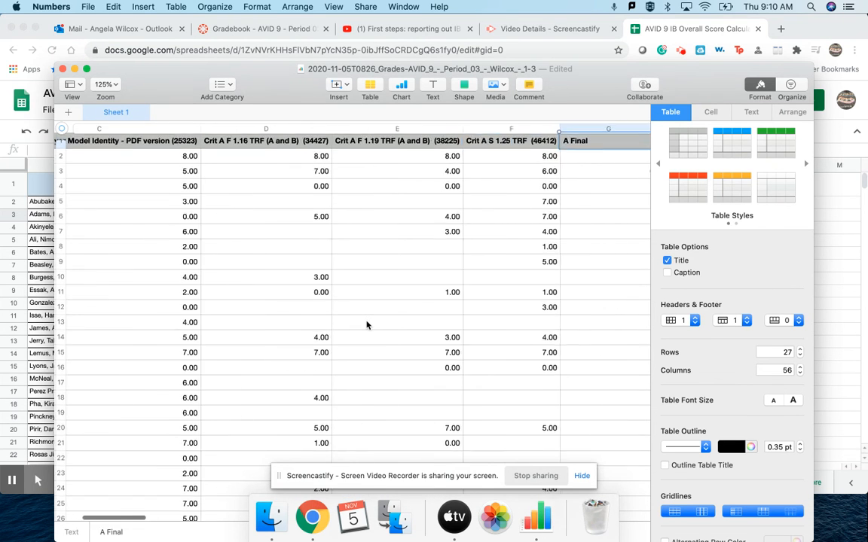
scroll(367, 325, "right", 10)
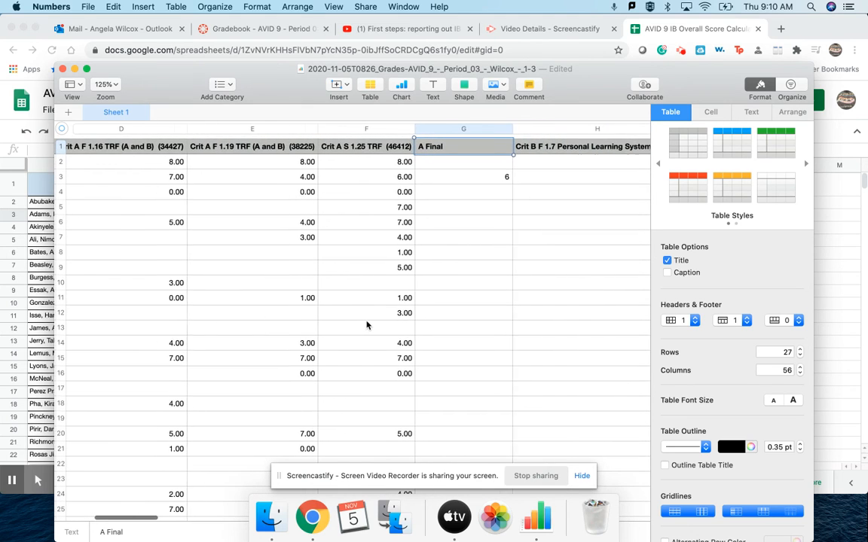
scroll(367, 325, "right", 3)
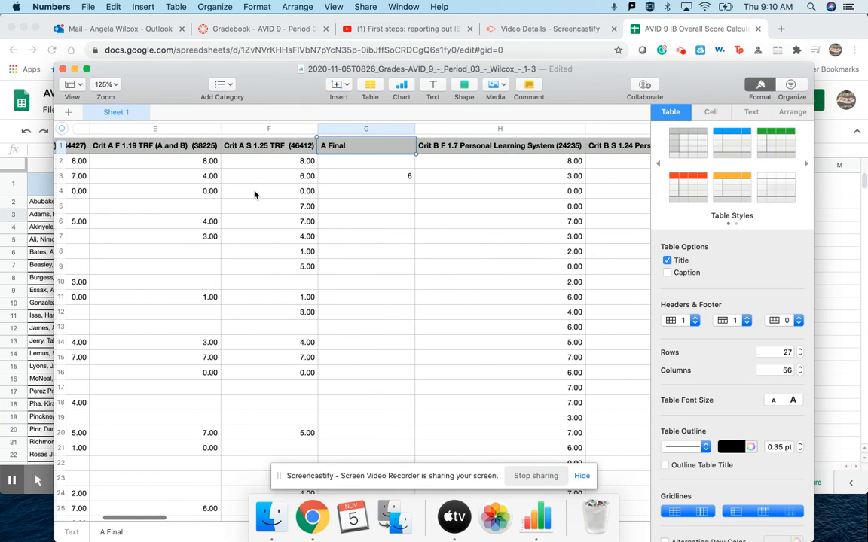
scroll(254, 195, "left", 3)
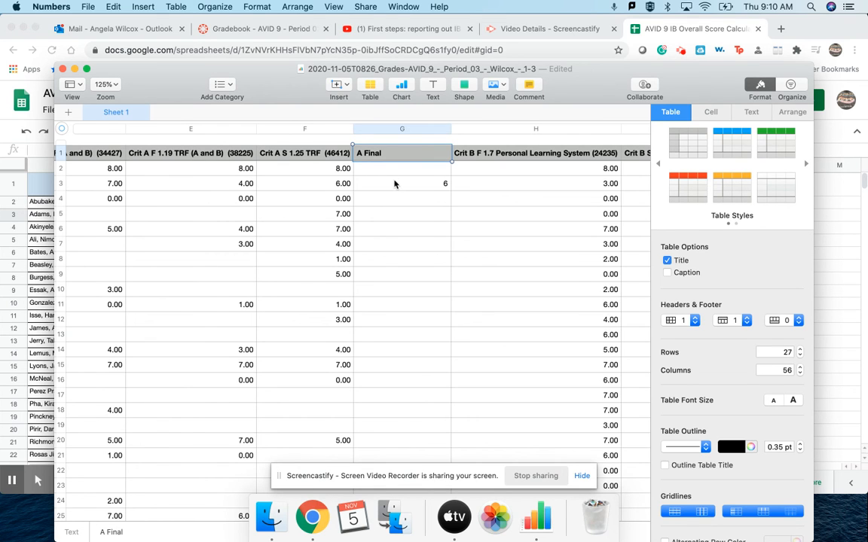
scroll(394, 183, "right", 5)
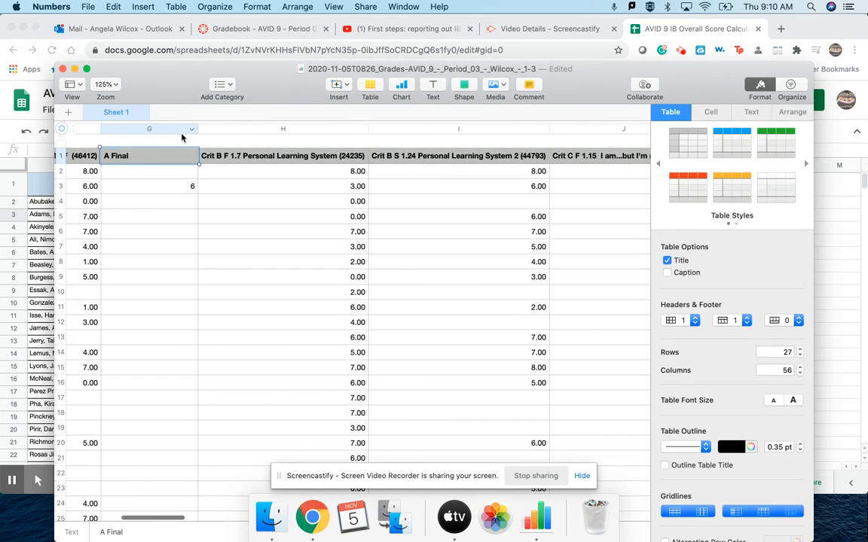
scroll(168, 272, "left", 3)
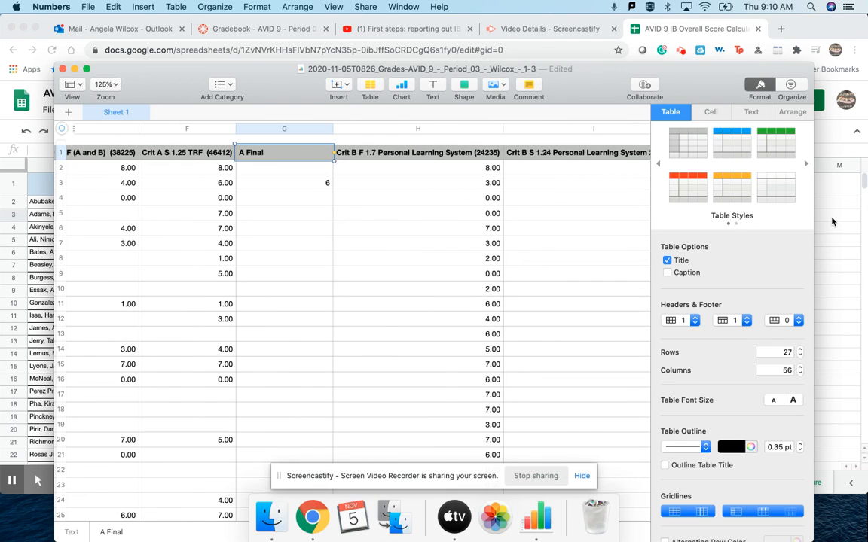
key("super+Tab")
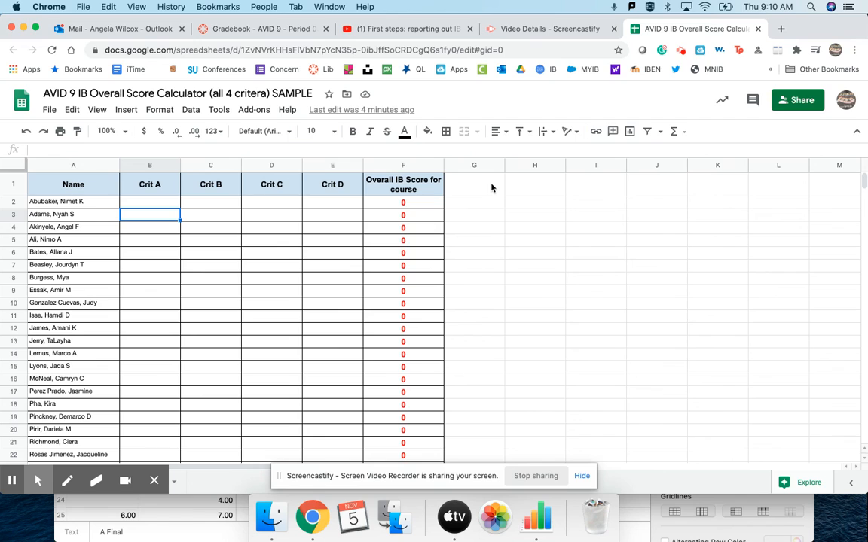